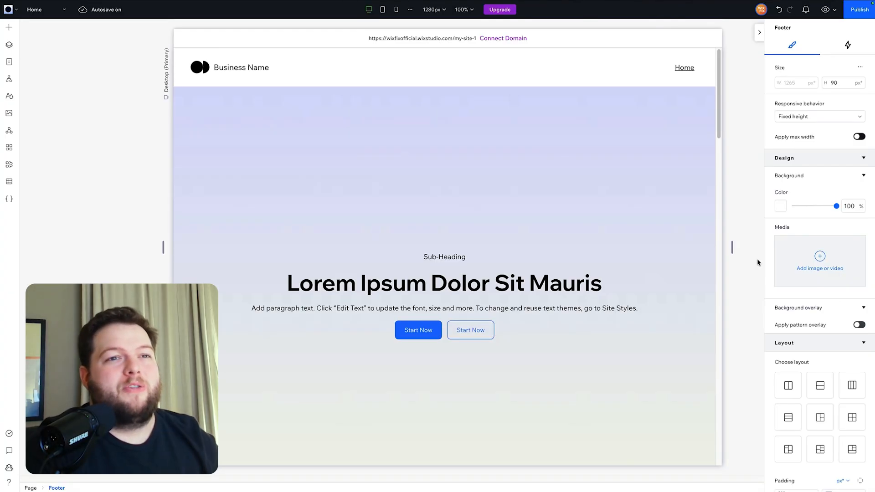
Step: Examine the Home page from top to bottom, including its default header and footer sections
scroll(758, 261, "down", 6)
scroll(759, 267, "down", 15)
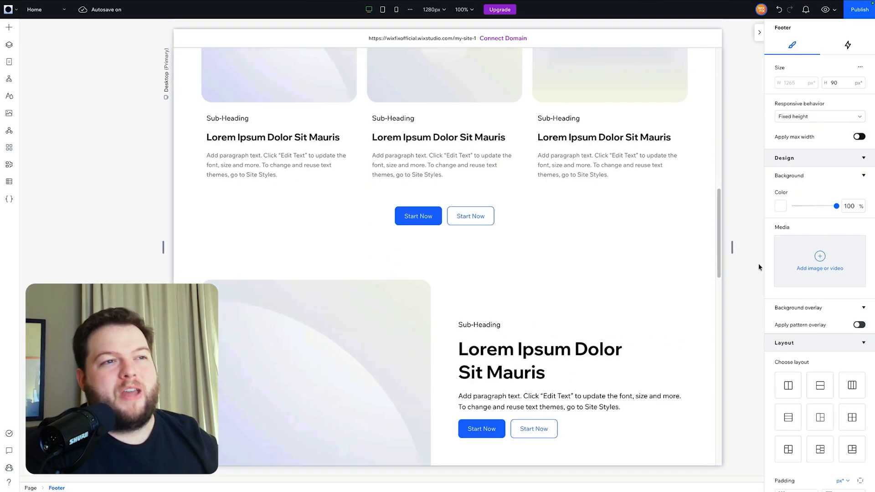
scroll(759, 263, "down", 10)
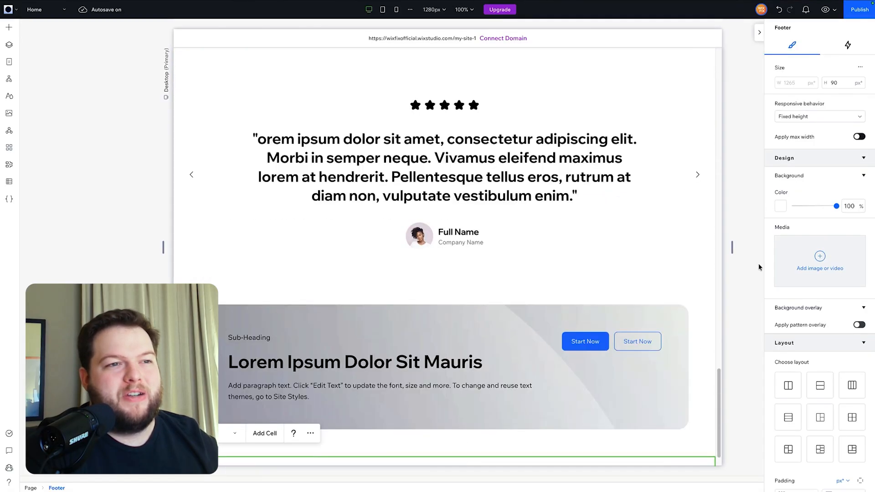
scroll(759, 264, "up", 20)
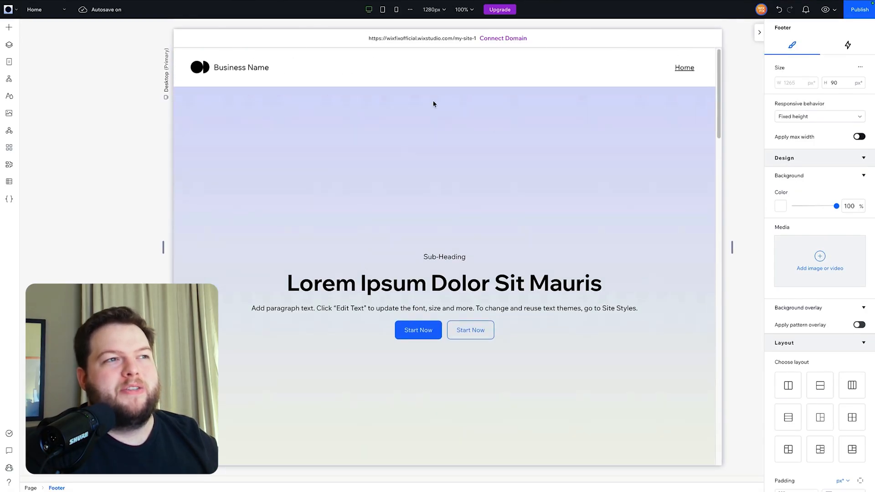
left_click(350, 75)
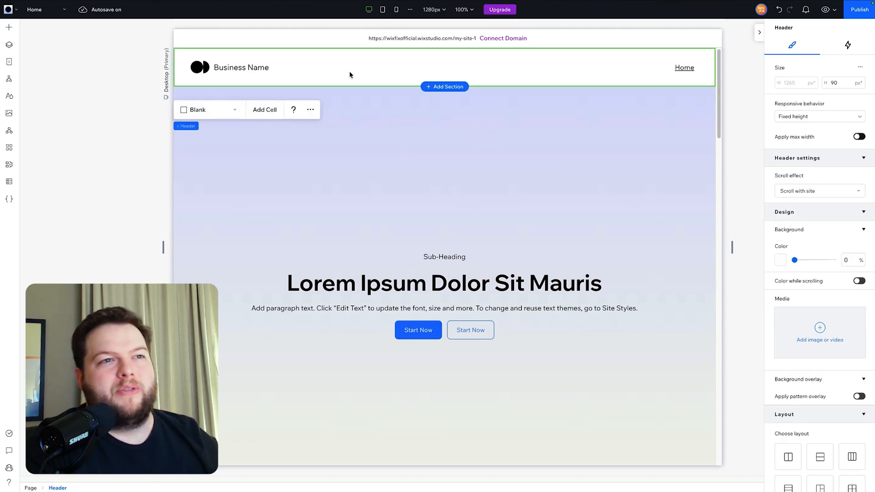
scroll(350, 75, "down", 20)
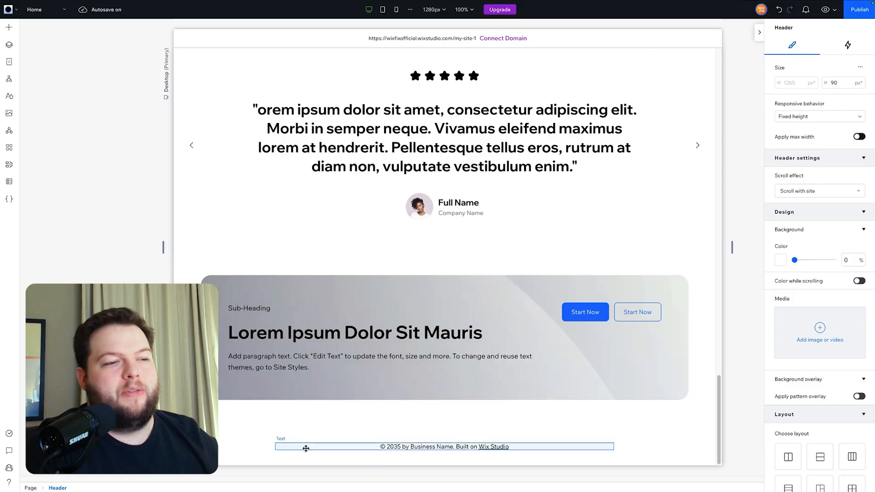
left_click(306, 448)
left_click(262, 452)
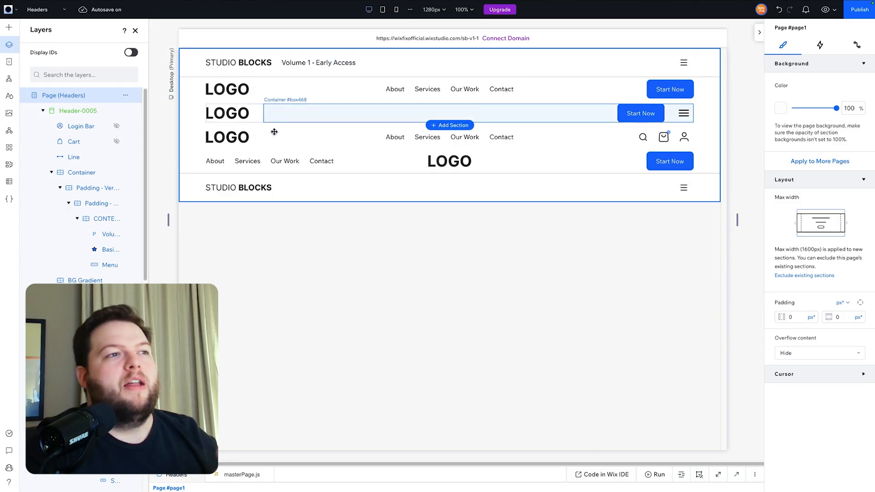
Step: Copy the header section with logo, centred links and Start Now button from the Studio Blocks Headers page and paste it below the Home page's header
left_click(277, 90)
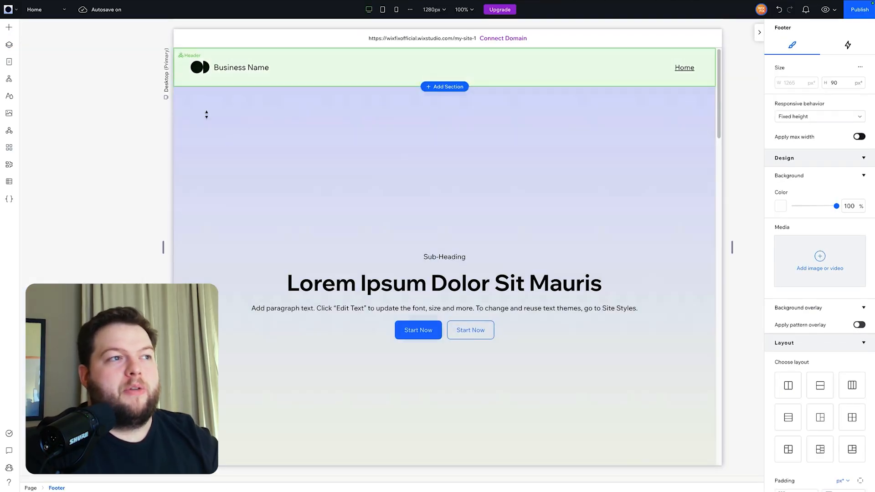
left_click(223, 80)
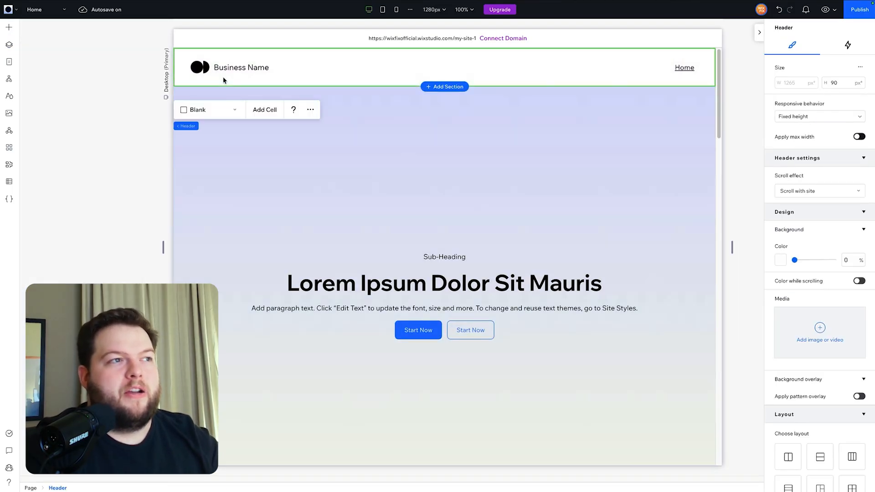
key("ctrl+v")
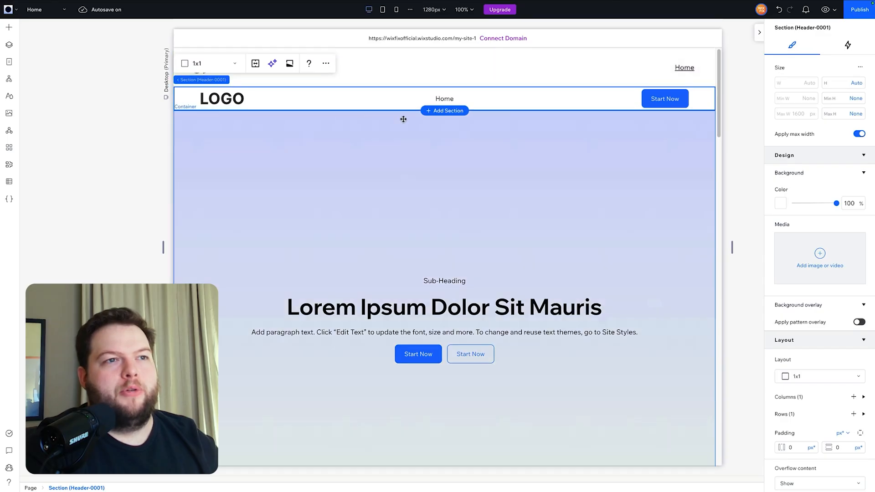
Step: Compare the Header and Header-0001 layers, and remove the default global Header from the Home page
left_click(9, 45)
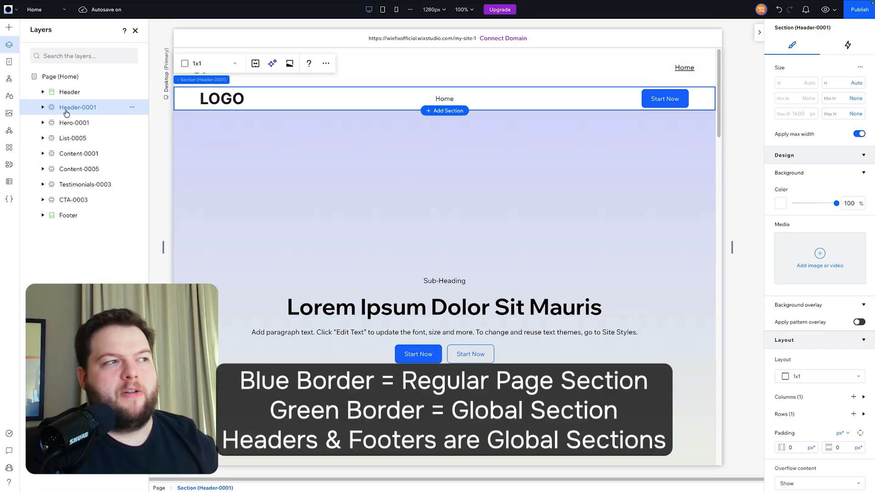
left_click(62, 93)
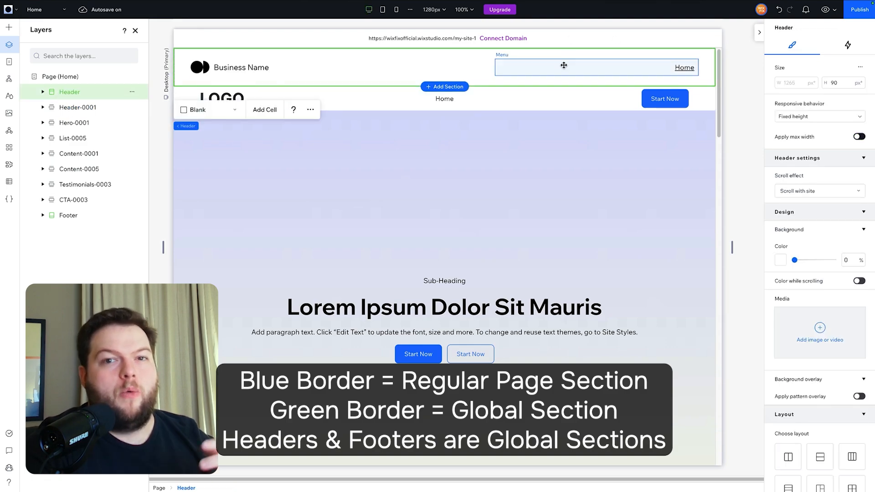
left_click(75, 109)
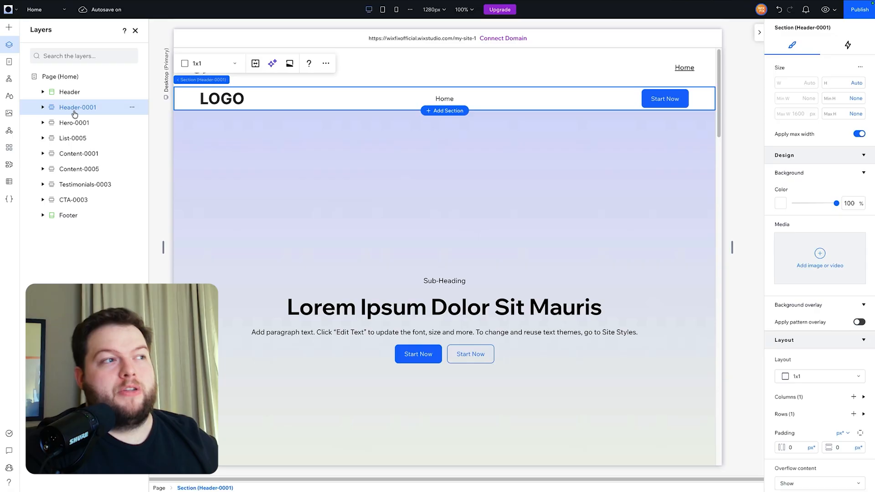
left_click(64, 94)
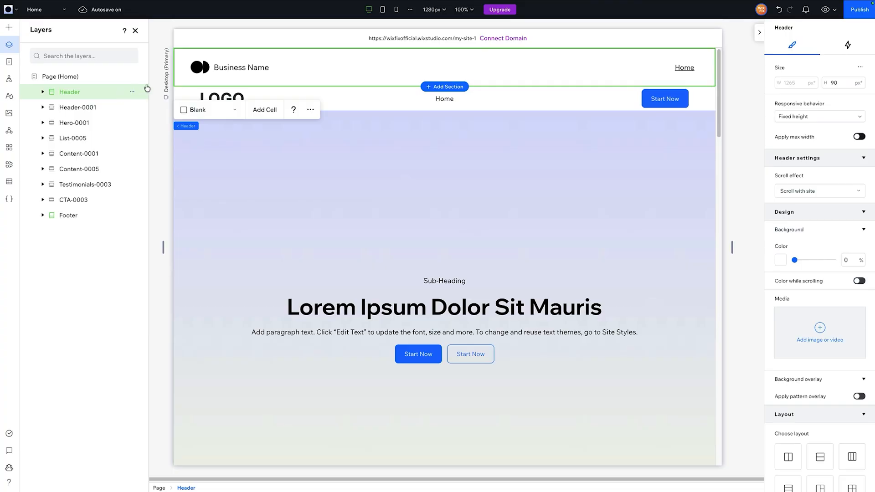
left_click(131, 92)
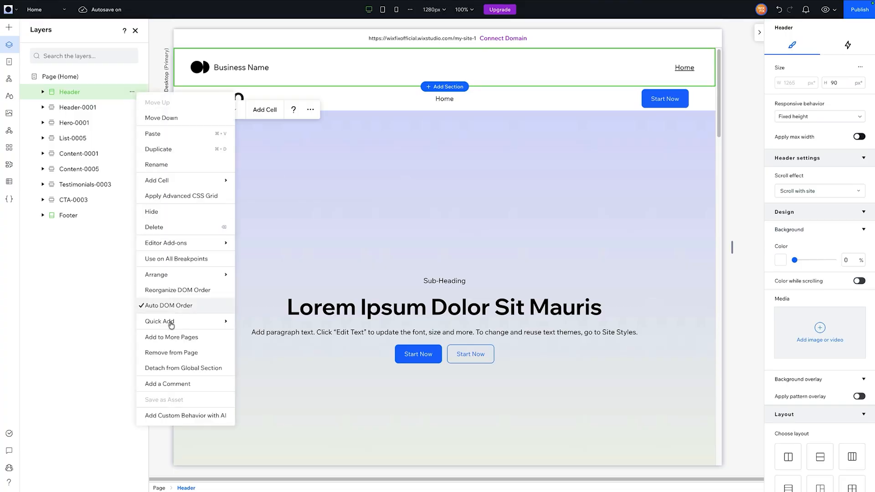
left_click(168, 353)
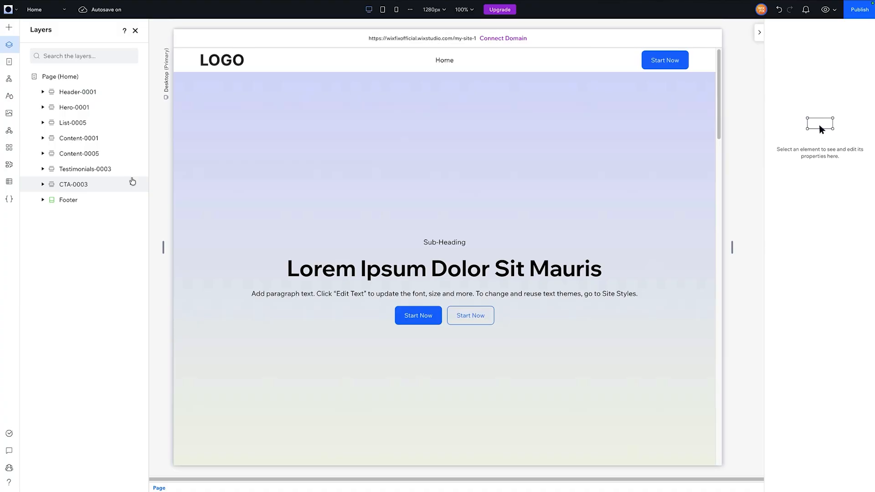
Step: Set the Header-0001 section as a global header, keeping the name Header-0001
left_click(72, 93)
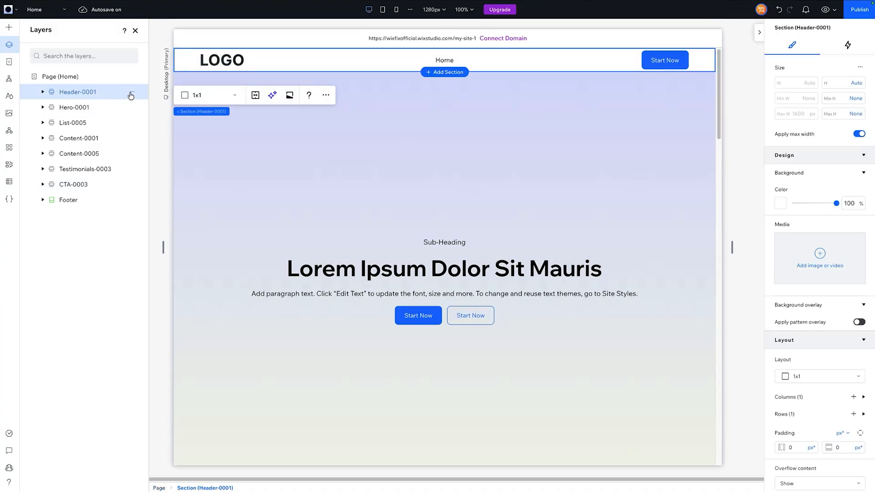
left_click(131, 93)
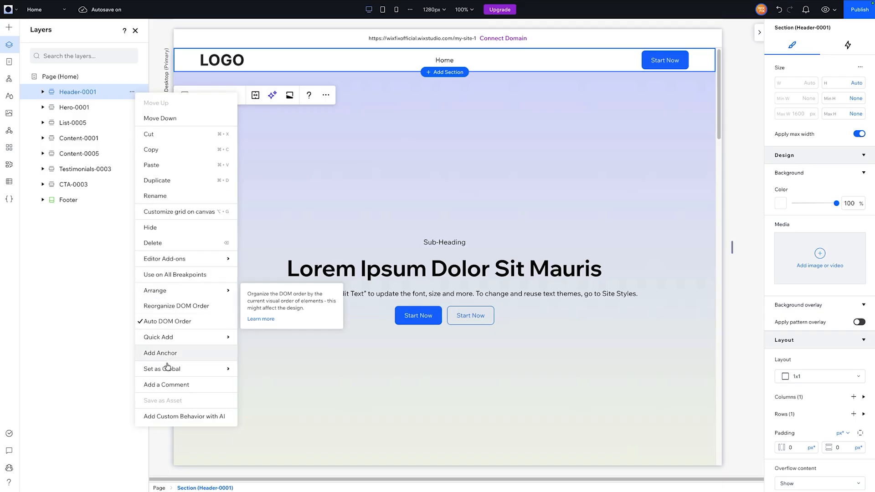
mouse_move(169, 369)
left_click(251, 372)
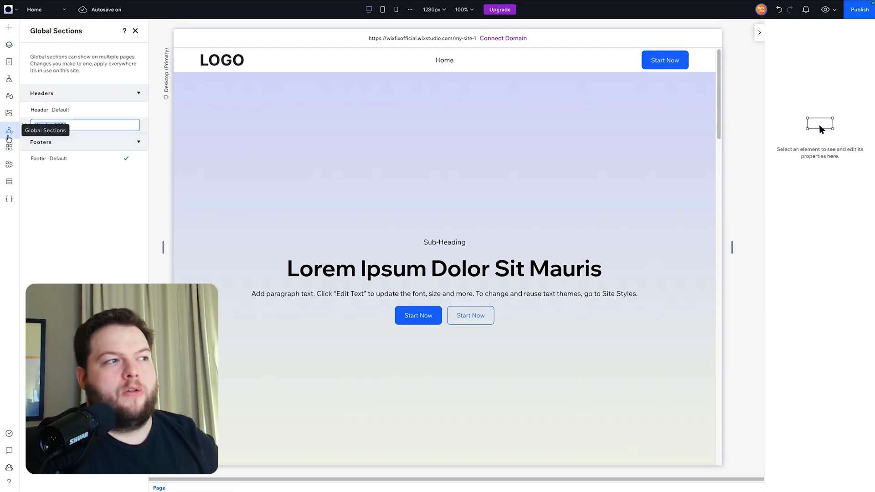
key("Return")
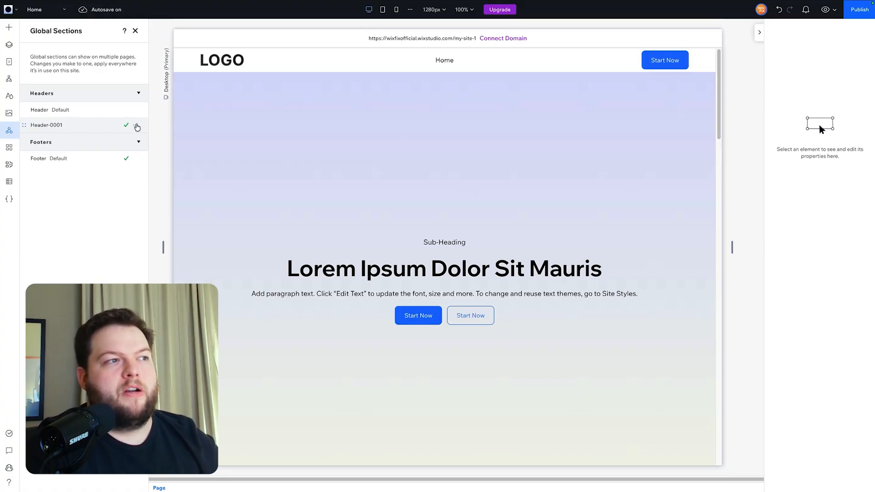
Step: Make Header-0001 the site's default header in the global sections
left_click(136, 126)
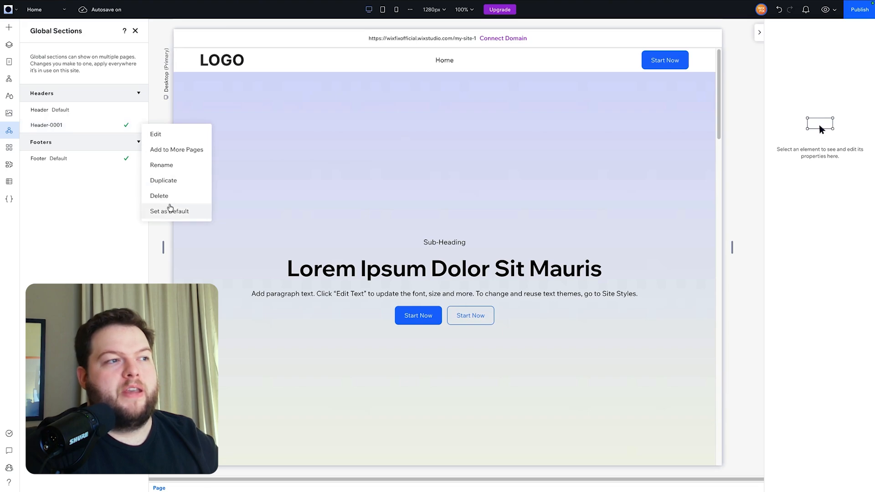
left_click(171, 211)
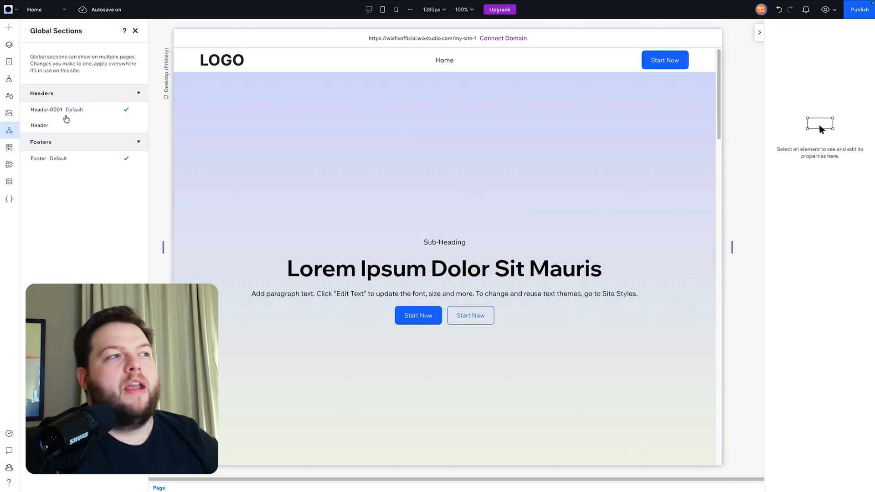
mouse_move(69, 115)
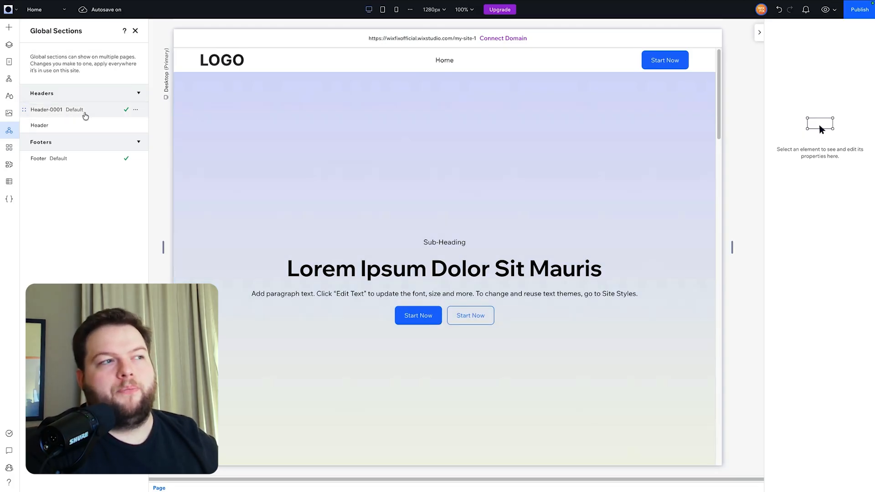
Step: Delete the old Header from the global sections and rename Header-0001 as Header
mouse_move(102, 123)
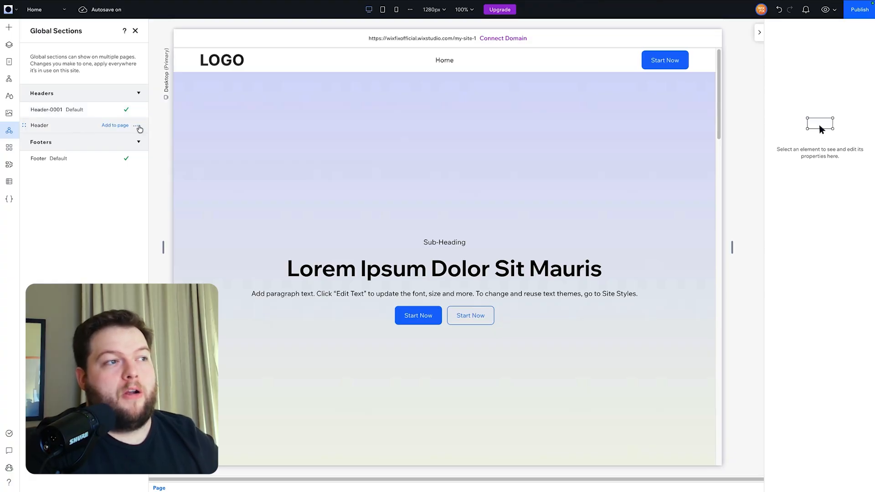
left_click(137, 125)
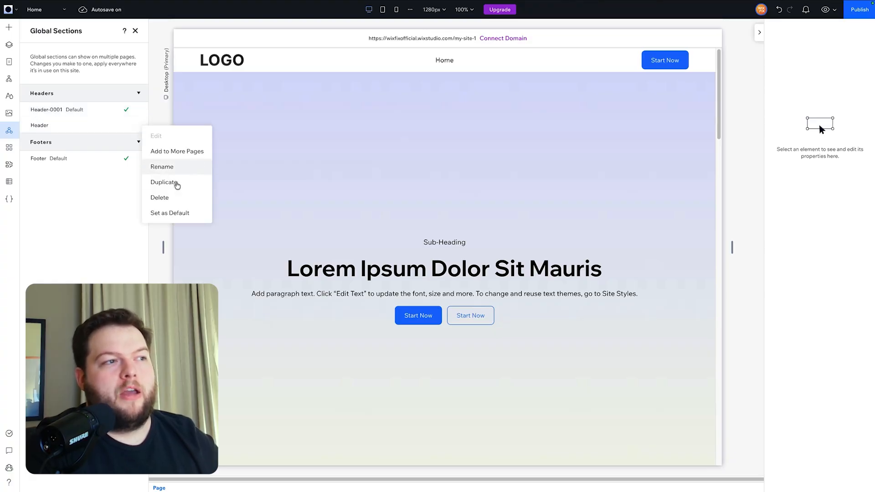
left_click(182, 199)
left_click(517, 269)
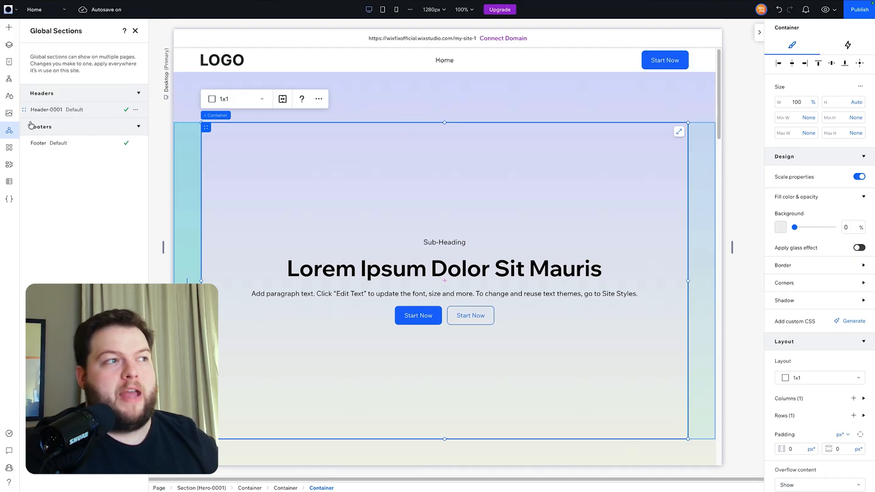
double_click(56, 111)
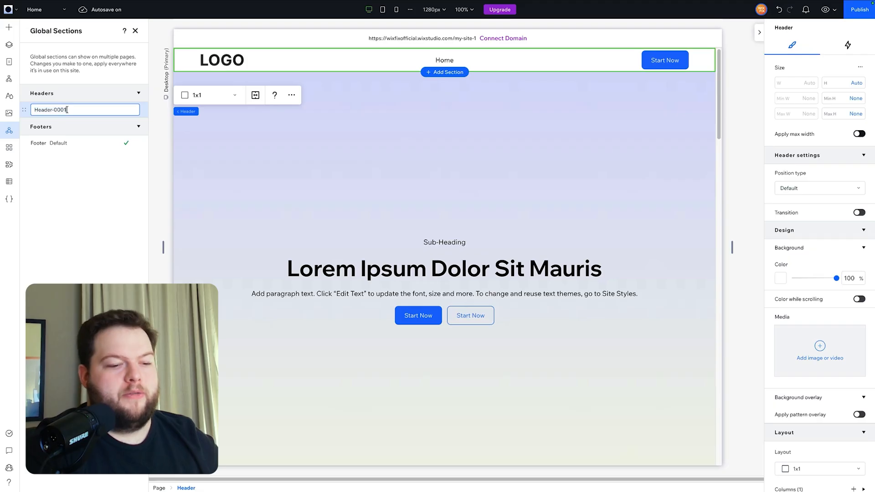
key("Return")
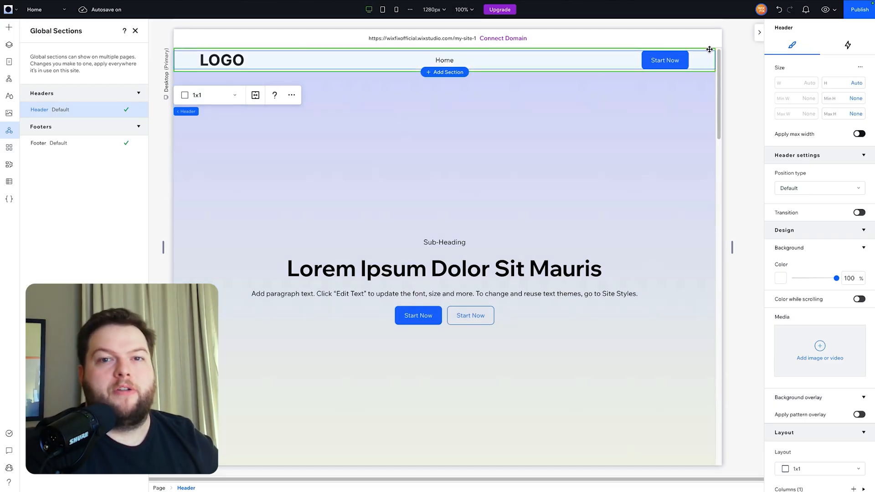
Step: Switch the Studio Blocks site to its Footers page and copy the Footer-0002 section
scroll(657, 178, "down", 10)
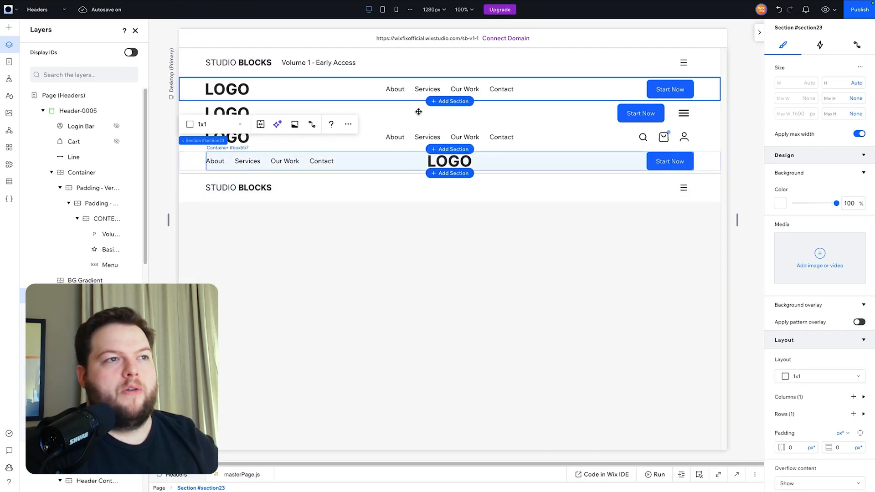
left_click(50, 10)
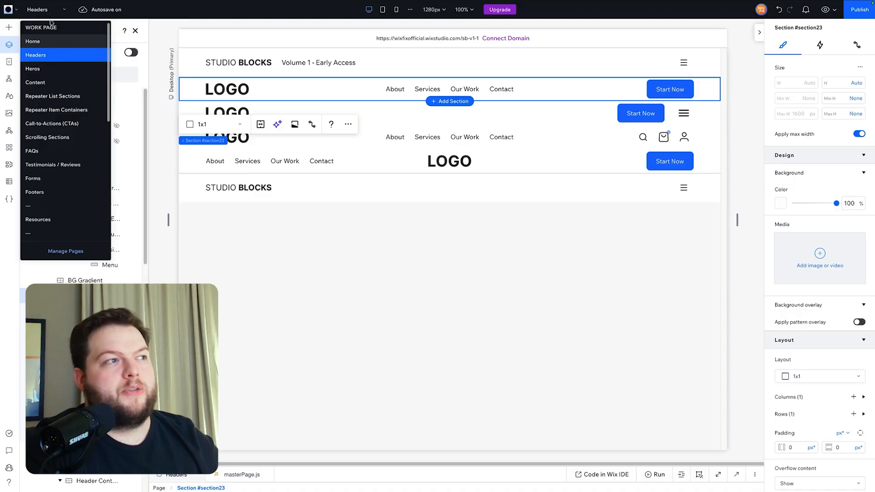
left_click(51, 193)
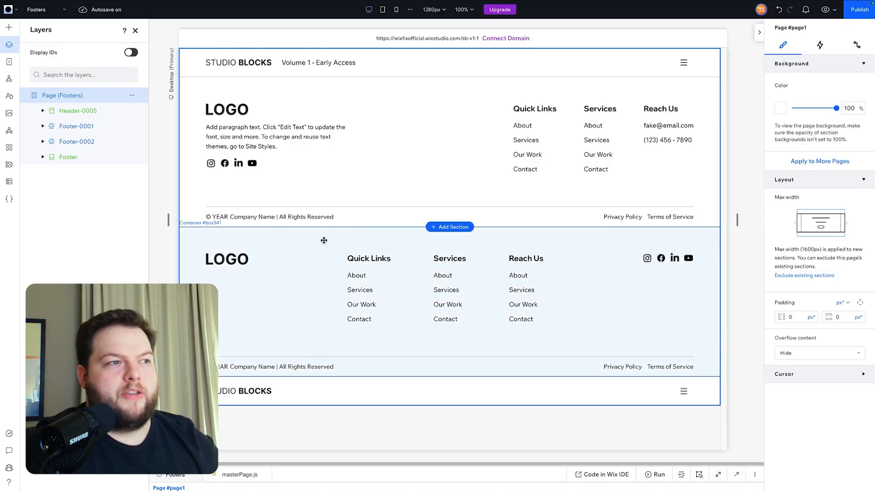
left_click(212, 235)
left_click(69, 141)
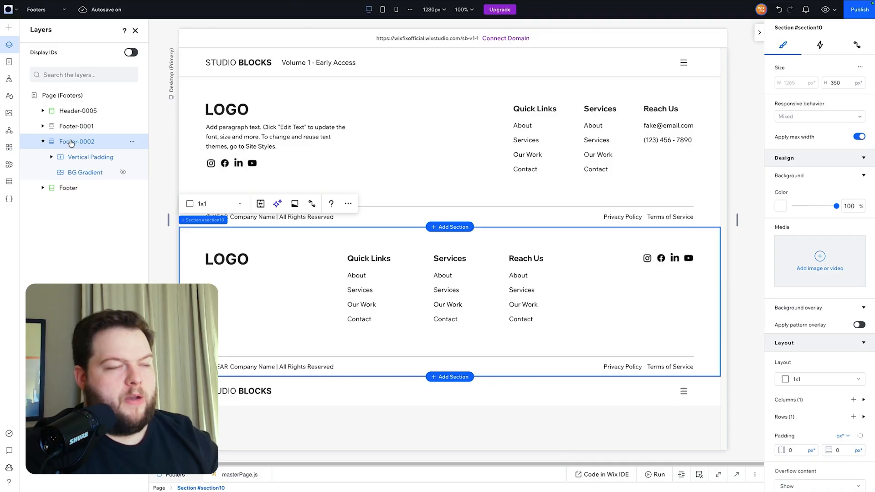
left_click(132, 142)
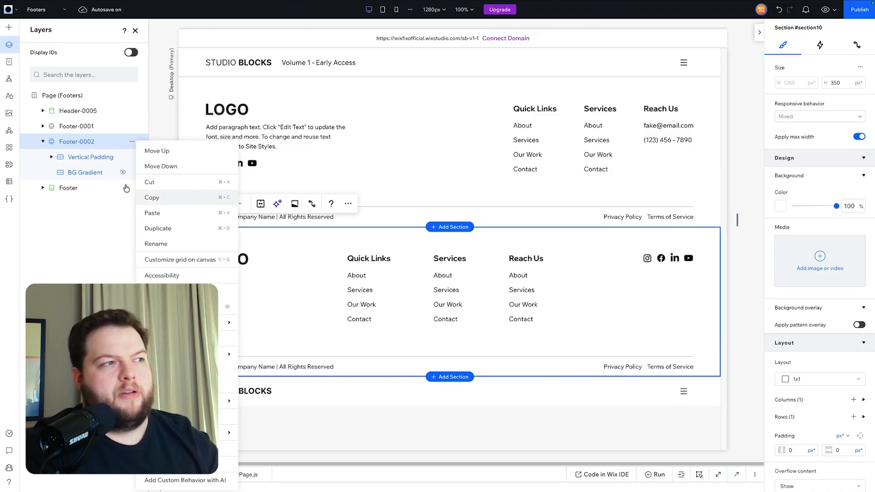
left_click(147, 197)
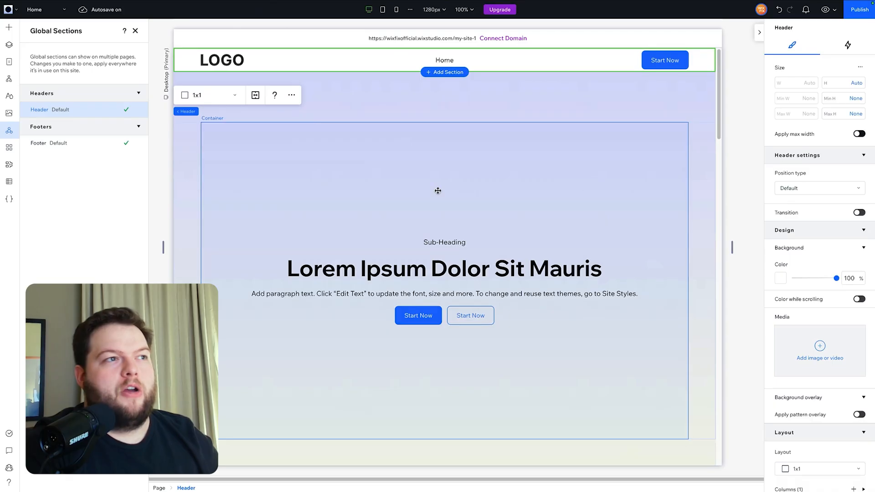
Step: Paste the copied Footer-0002 section below the CTA-0003 section at the end of the Home page
scroll(440, 191, "down", 10)
scroll(449, 191, "down", 1)
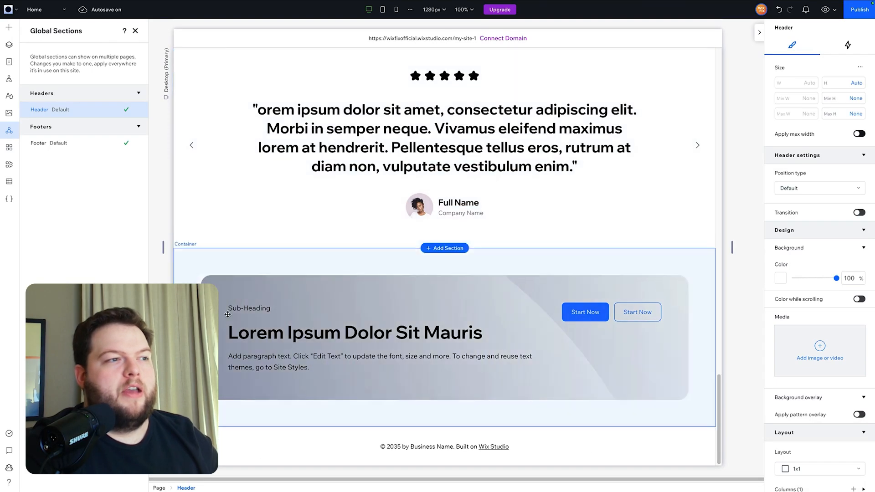
left_click(194, 261)
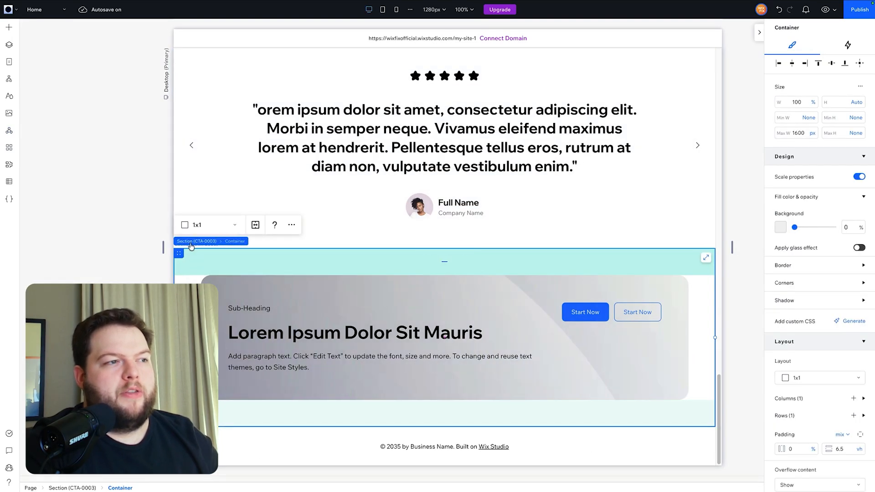
left_click(196, 242)
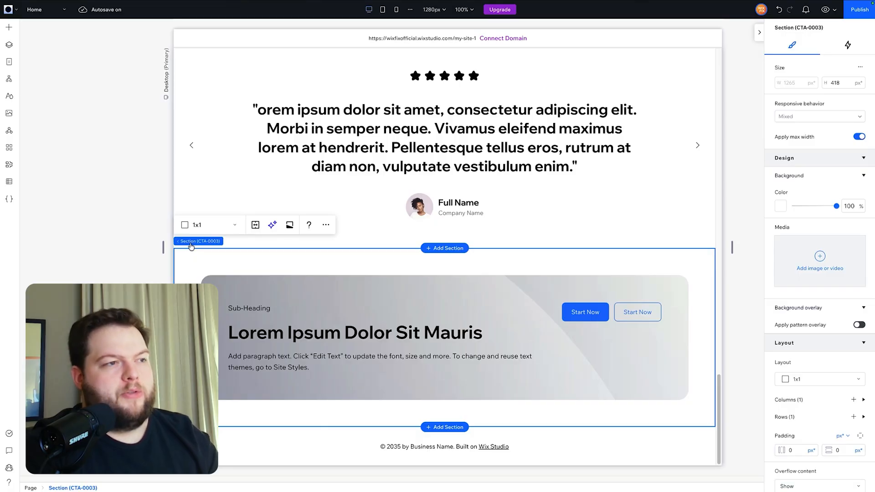
key("super+v")
scroll(320, 322, "down", 2)
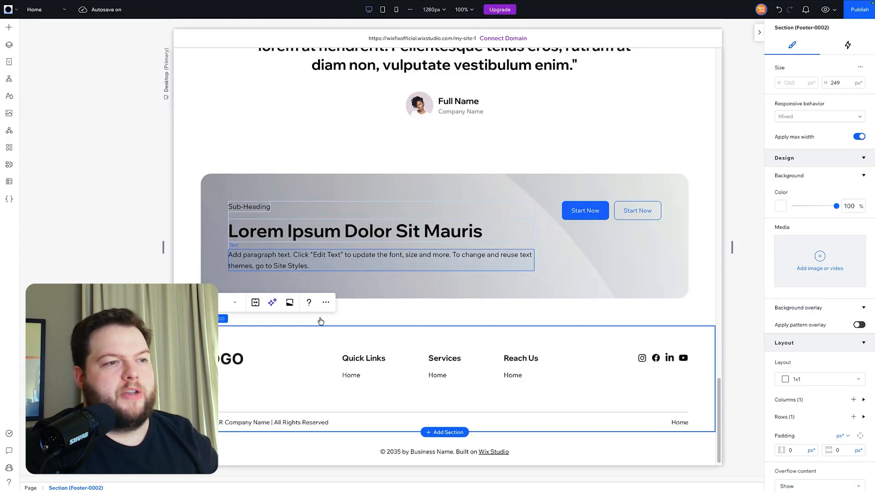
Step: Remove the original copyright footer from the Home page
left_click(244, 449)
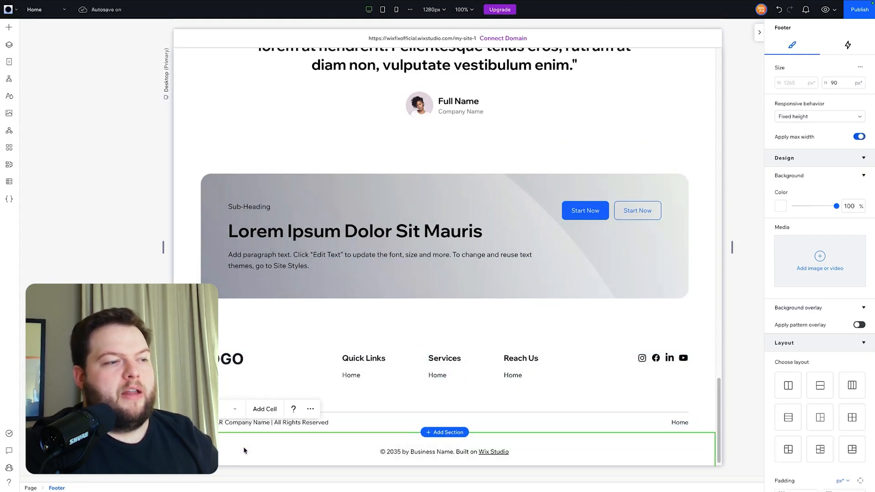
right_click(242, 454)
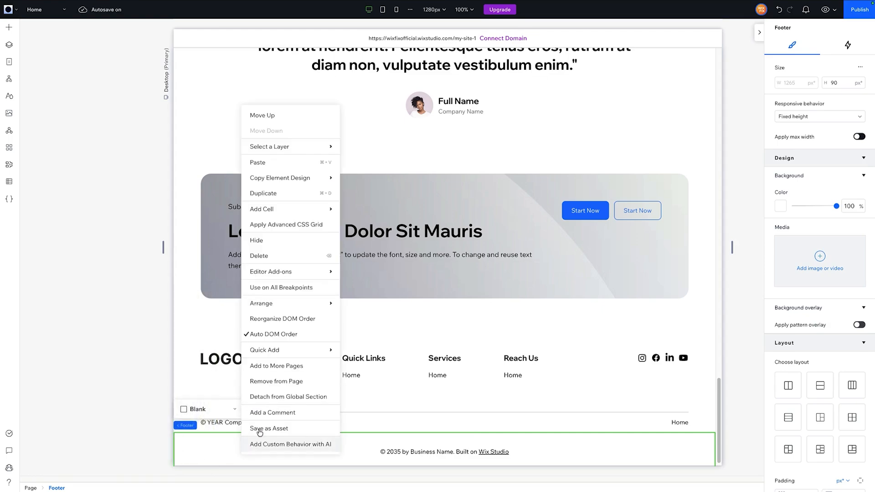
left_click(267, 382)
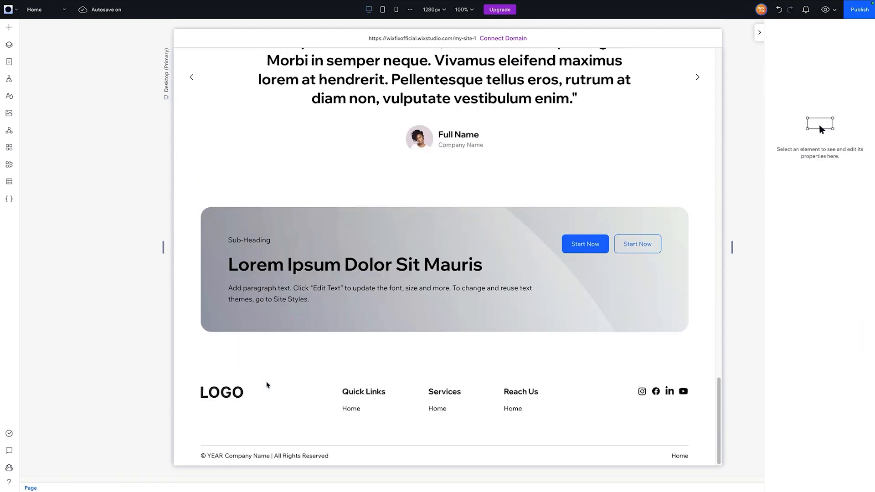
Step: Set the Footer-0002 section as a global footer, keeping the name Footer-0002
left_click(196, 370)
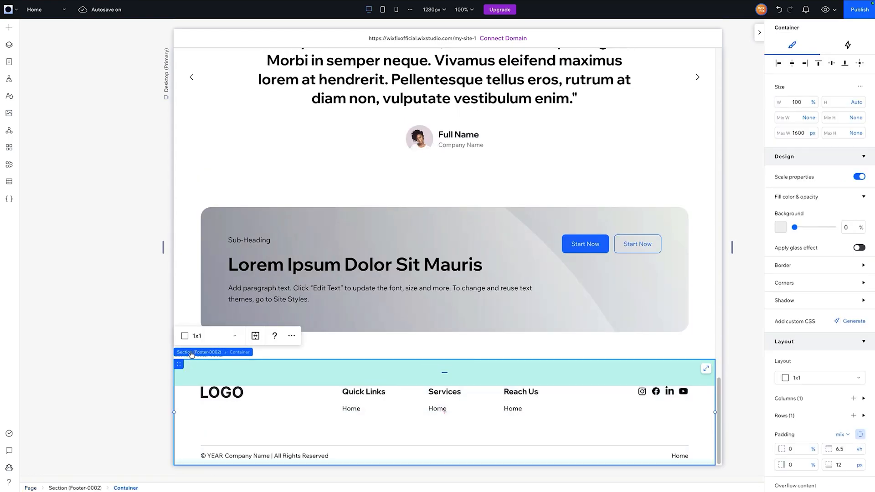
left_click(192, 352)
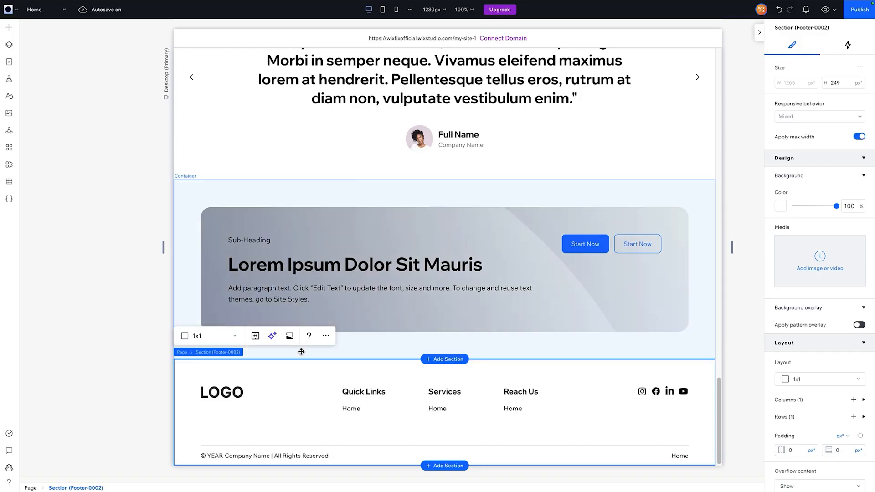
left_click(326, 336)
mouse_move(385, 283)
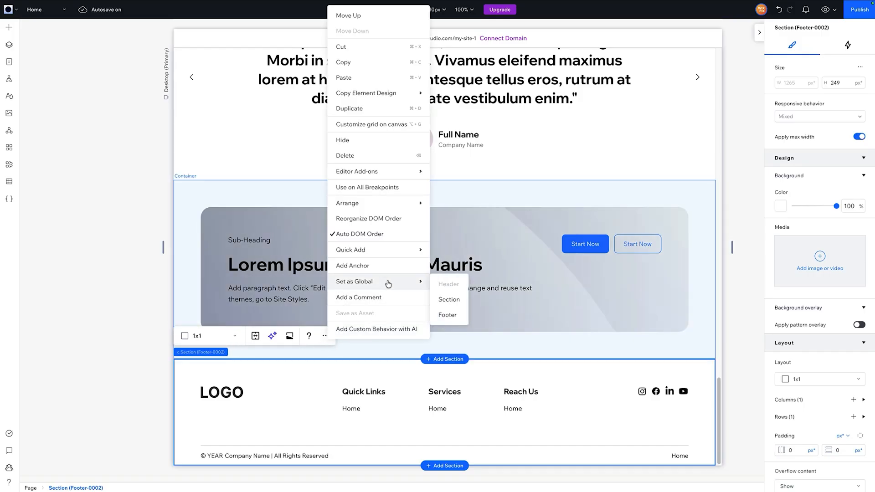
left_click(448, 315)
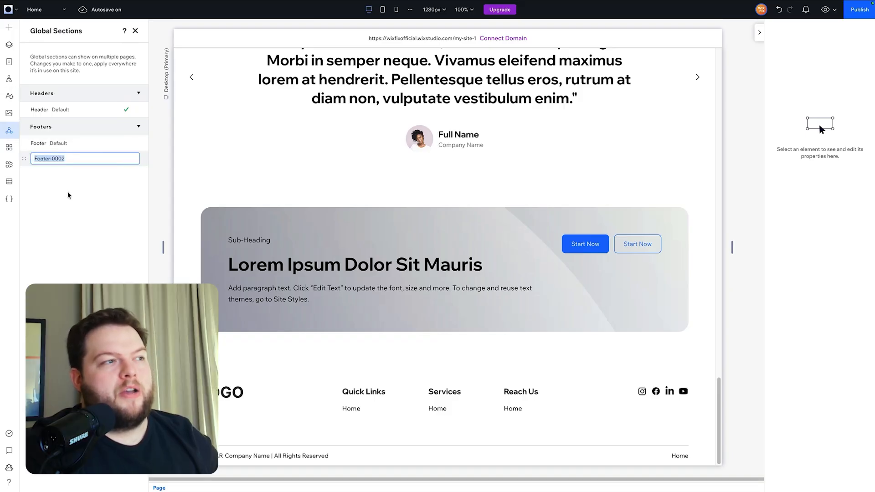
left_click(68, 194)
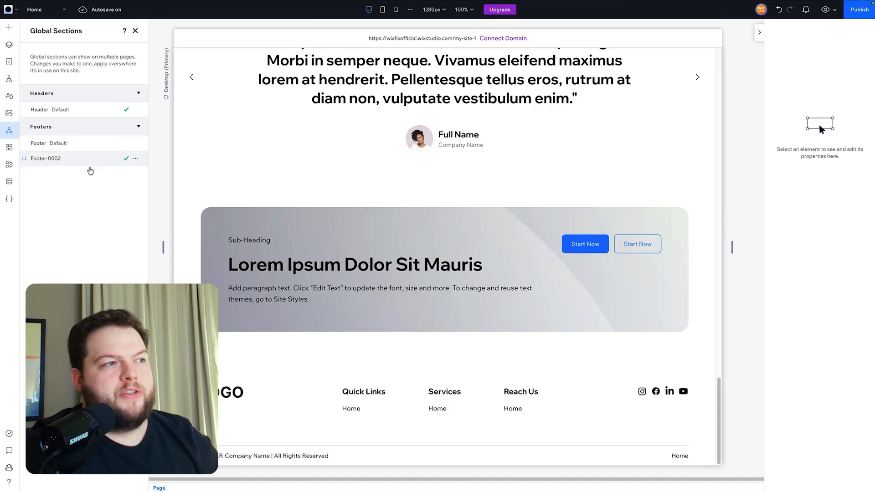
Step: Make Footer-0002 the site's default footer and delete the old Footer from the global sections
left_click(136, 159)
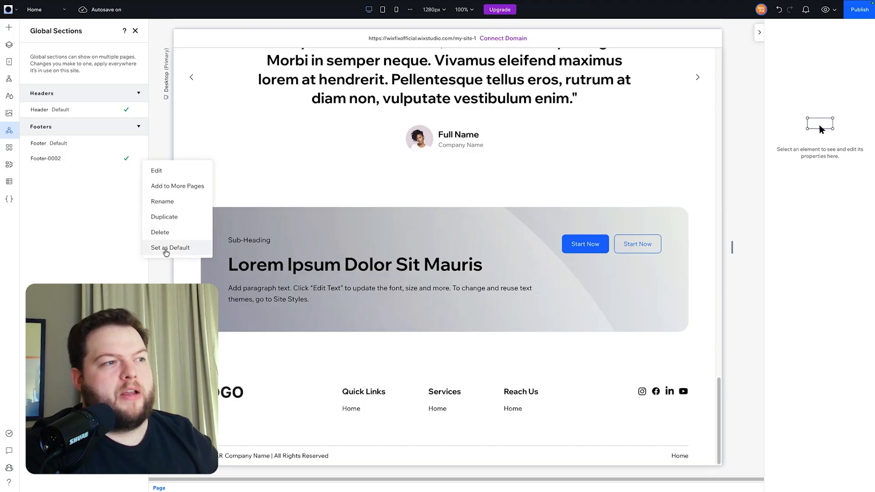
left_click(166, 250)
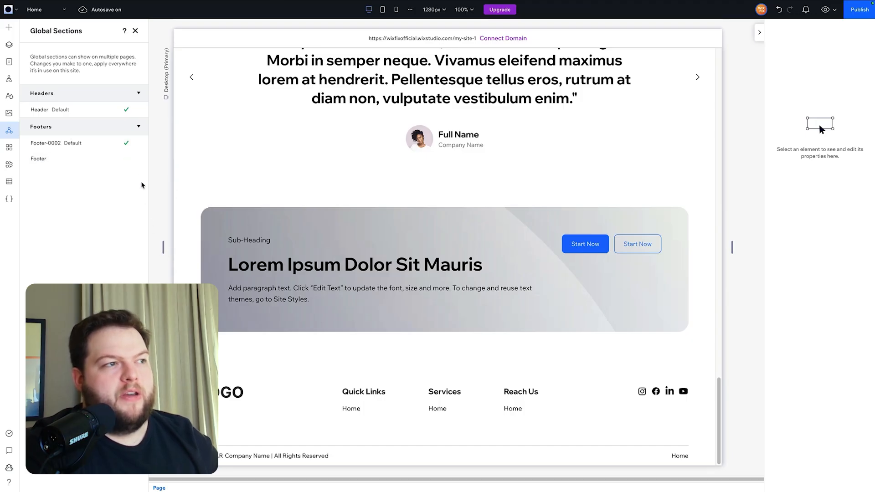
left_click(136, 160)
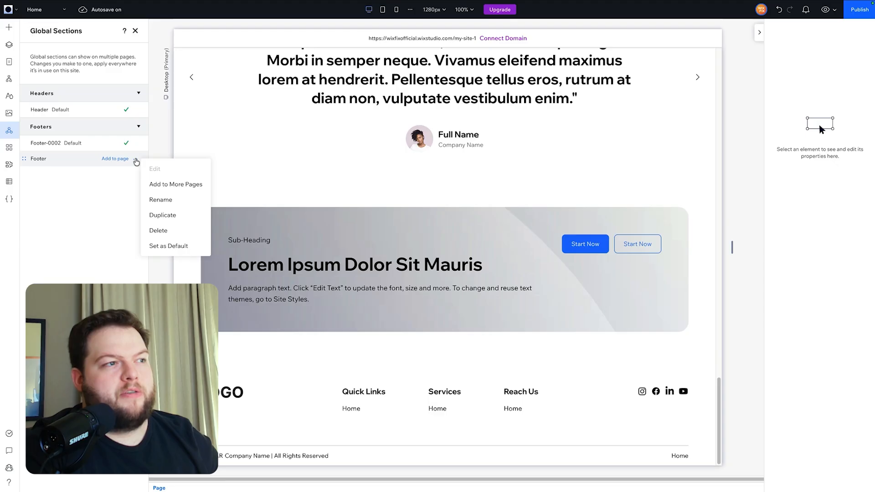
left_click(163, 235)
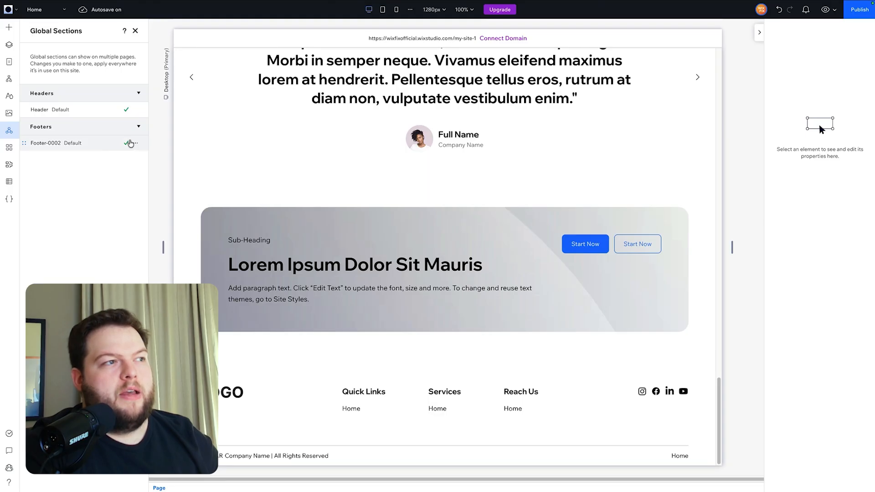
Step: Rename the Footer-0002 global section as Footer
left_click(136, 144)
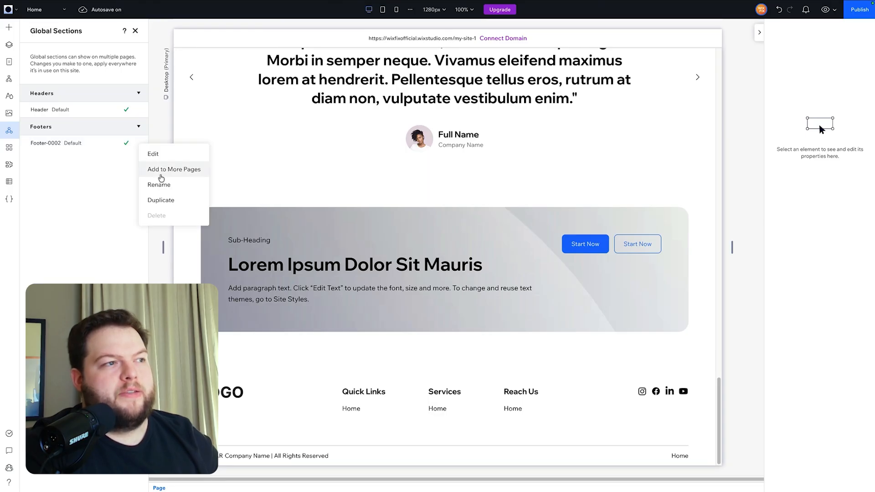
left_click(51, 145)
double_click(53, 145)
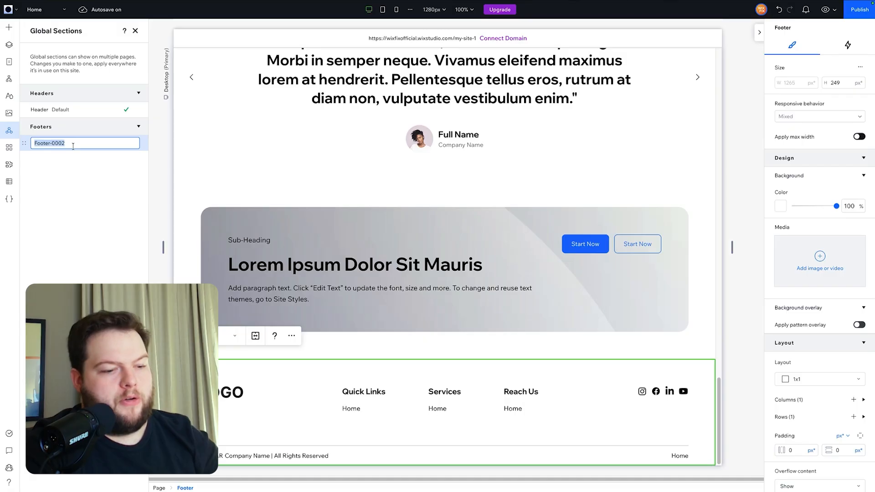
key("Return")
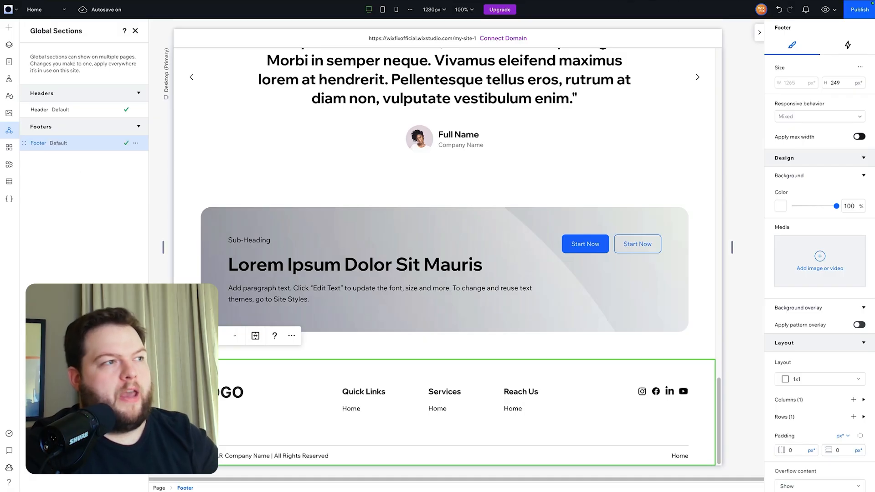
Step: Add a standard blank page to the site and name it About
left_click(9, 61)
left_click(137, 56)
left_click(192, 82)
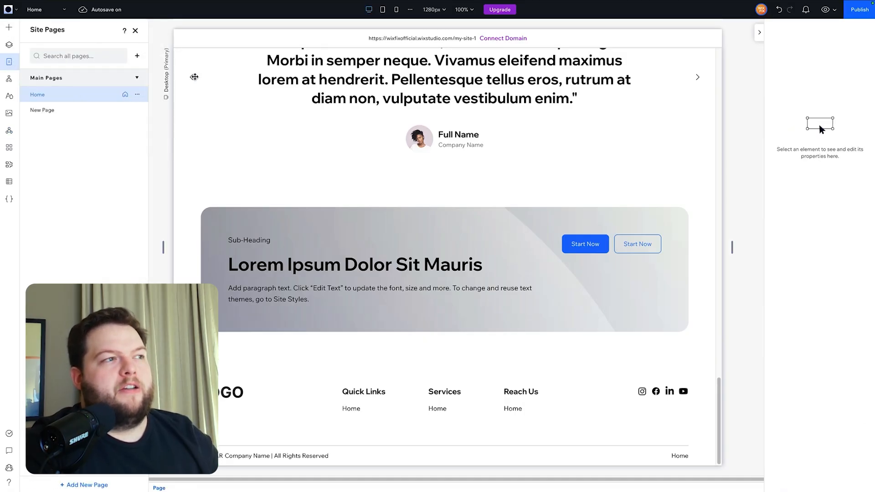
type("bout")
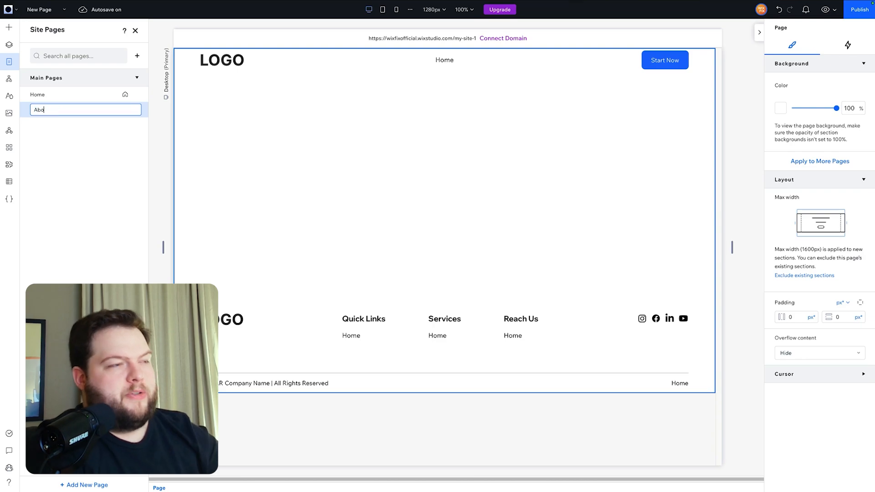
key("Return")
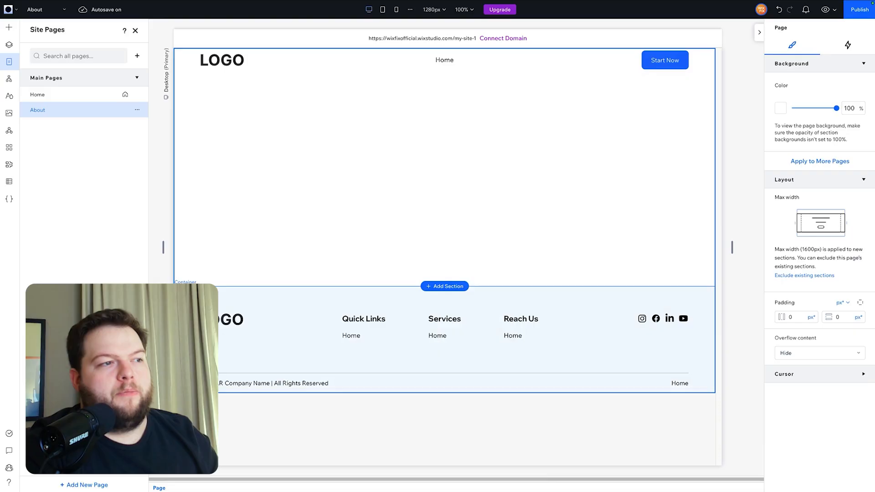
Step: Remove the global footer from the About page
left_click(188, 290)
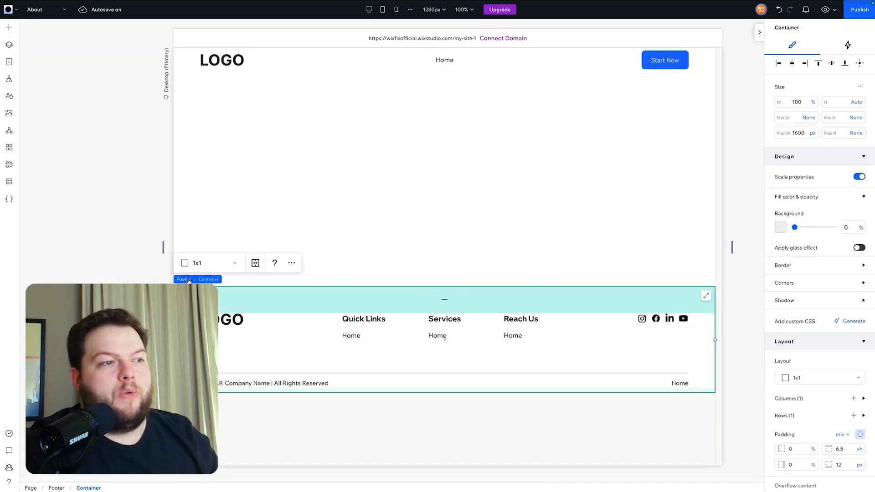
left_click(184, 279)
left_click(292, 263)
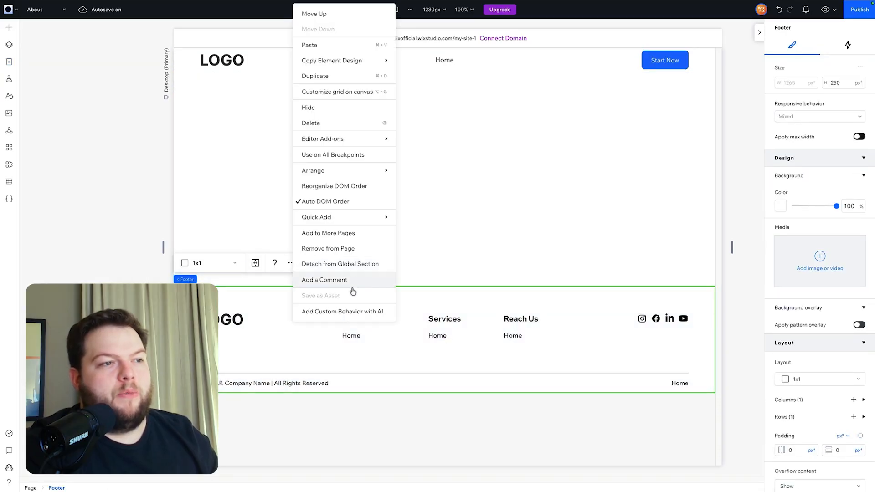
left_click(325, 249)
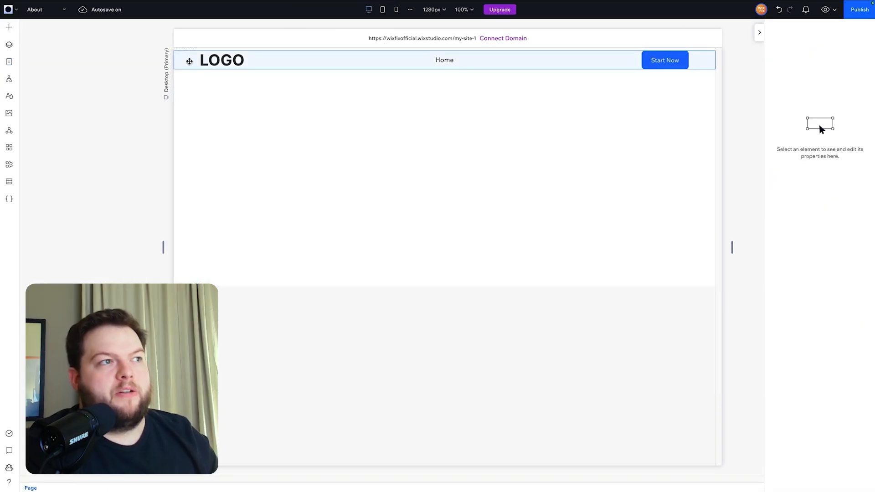
Step: Remove the global header from the About page
left_click(189, 64)
left_click(186, 109)
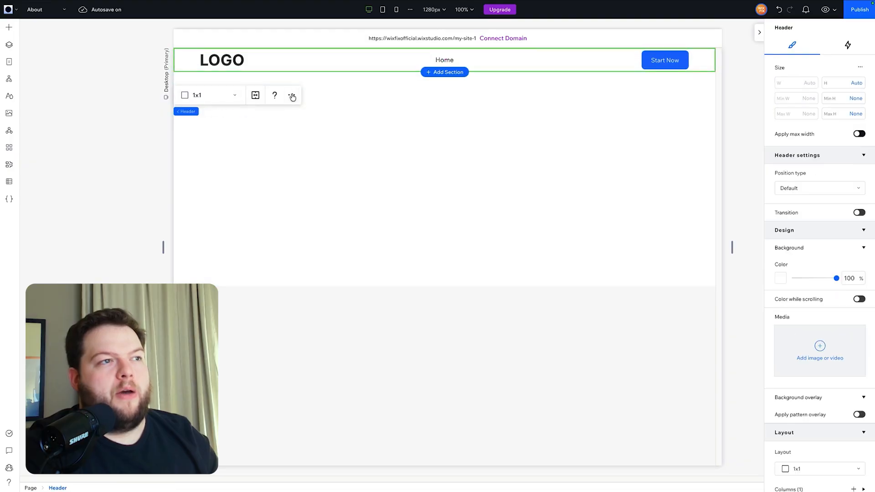
left_click(291, 93)
left_click(328, 339)
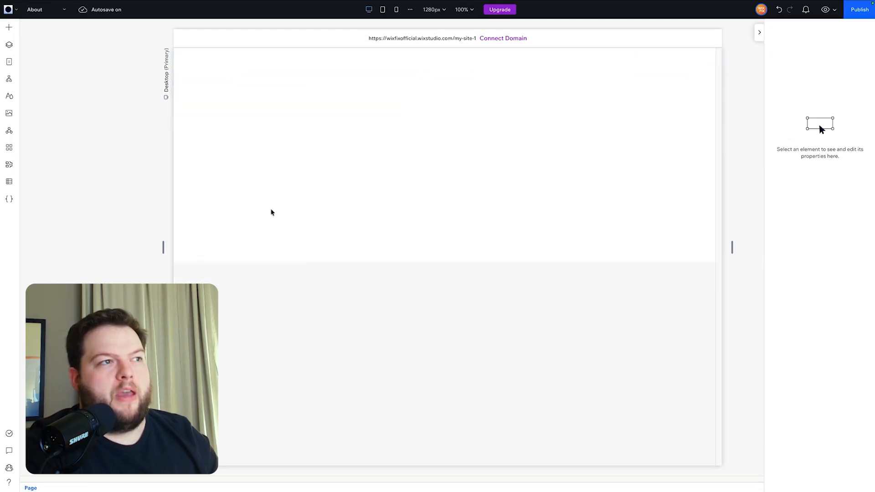
left_click(308, 142)
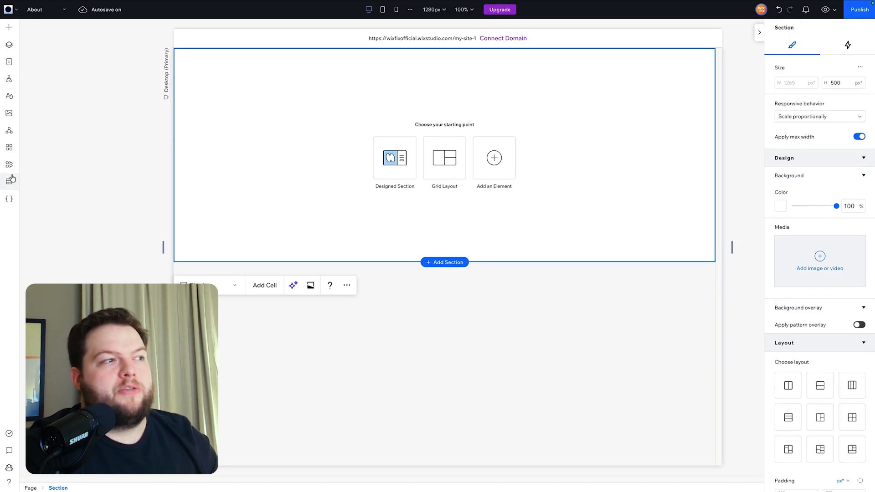
left_click(9, 131)
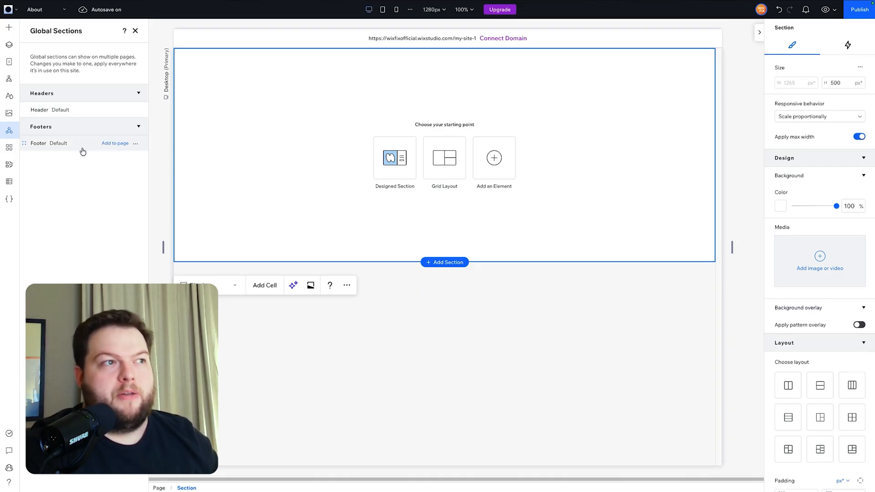
left_click(247, 84)
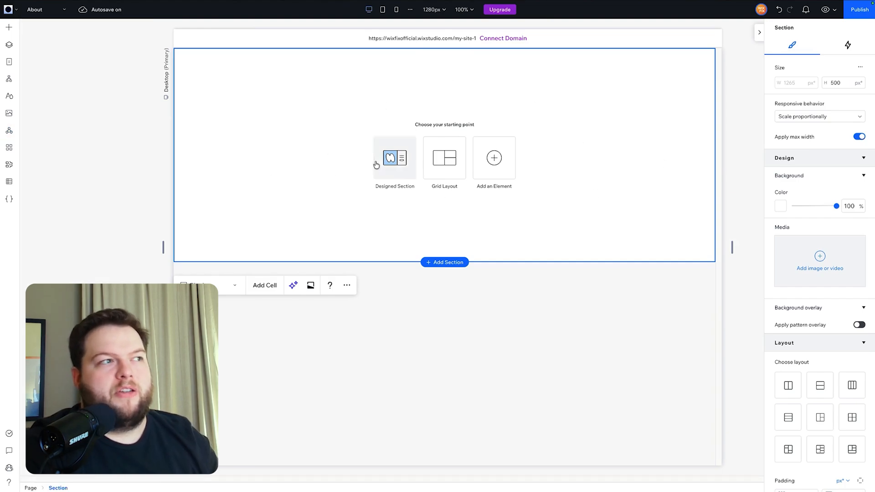
Step: Add the default global header to all pages, covering both Home and About
left_click(9, 130)
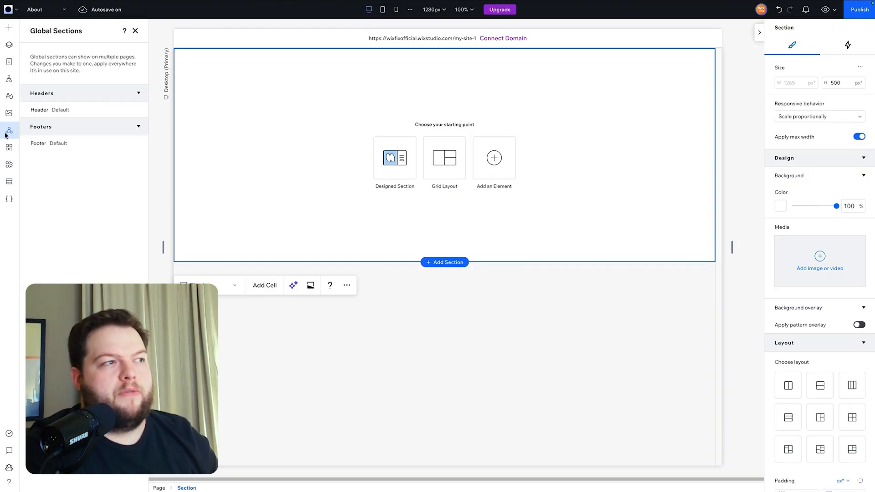
left_click(135, 111)
left_click(152, 136)
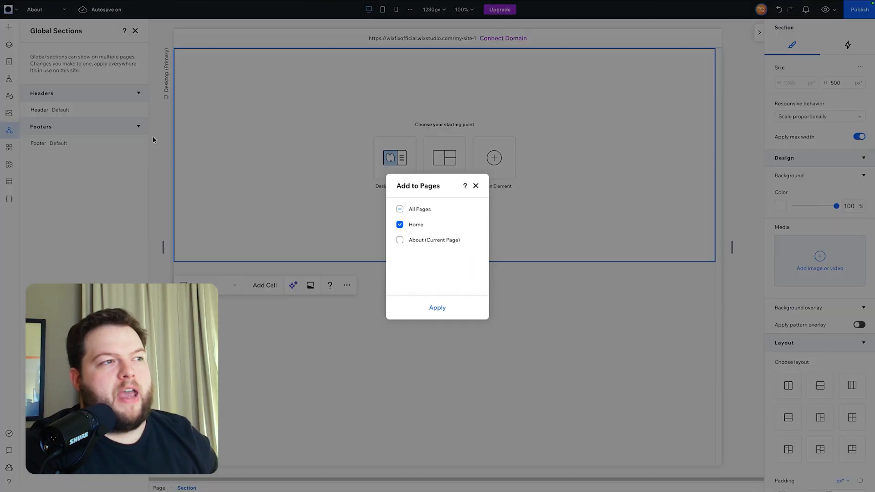
left_click(401, 210)
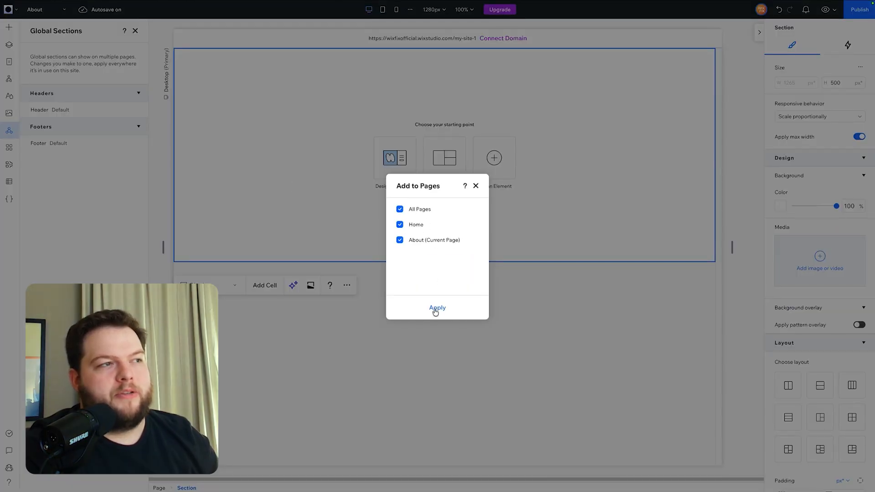
left_click(436, 308)
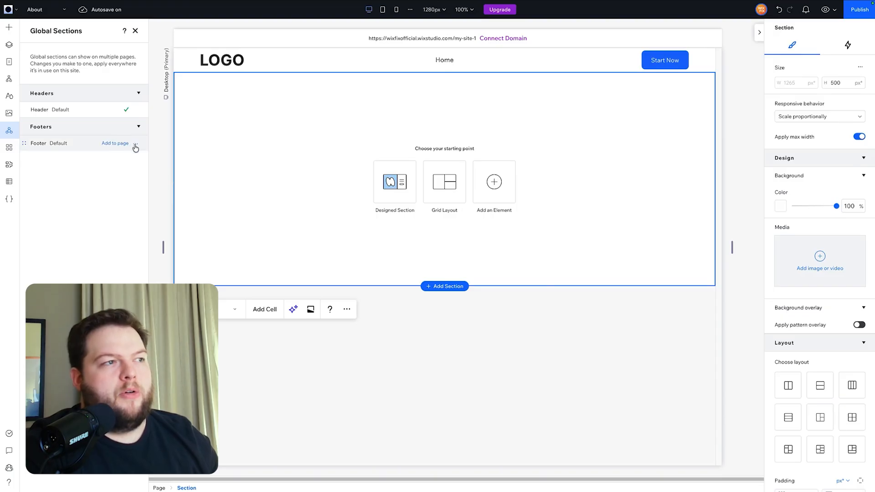
Step: Add the default global footer to the About page in addition to Home
left_click(135, 147)
left_click(186, 171)
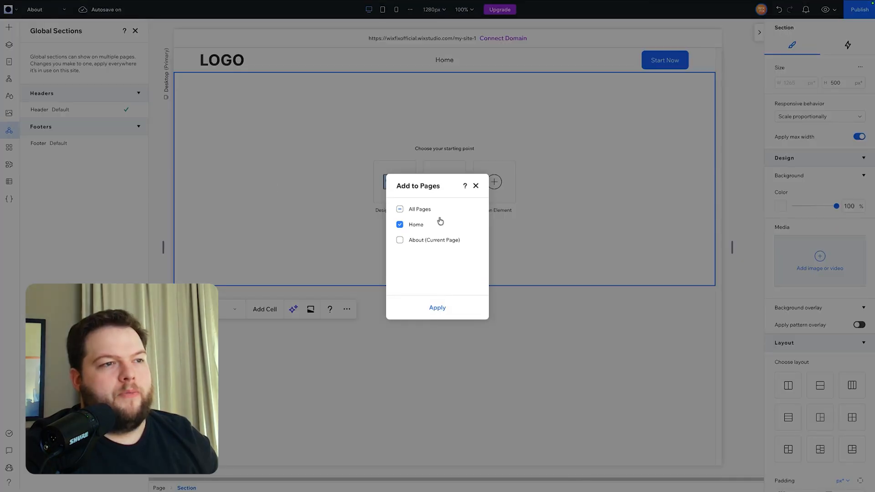
left_click(437, 308)
Step: Add a standard blank page named Services and switch back to the About page
left_click(9, 62)
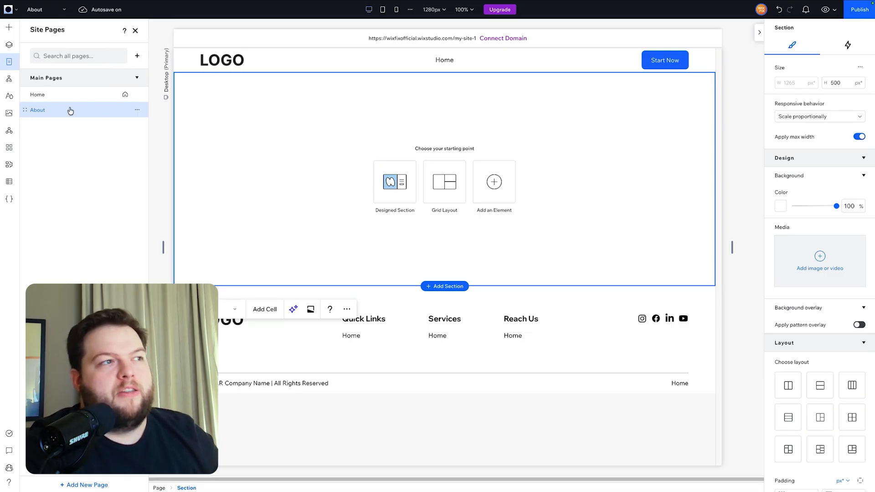
left_click(138, 56)
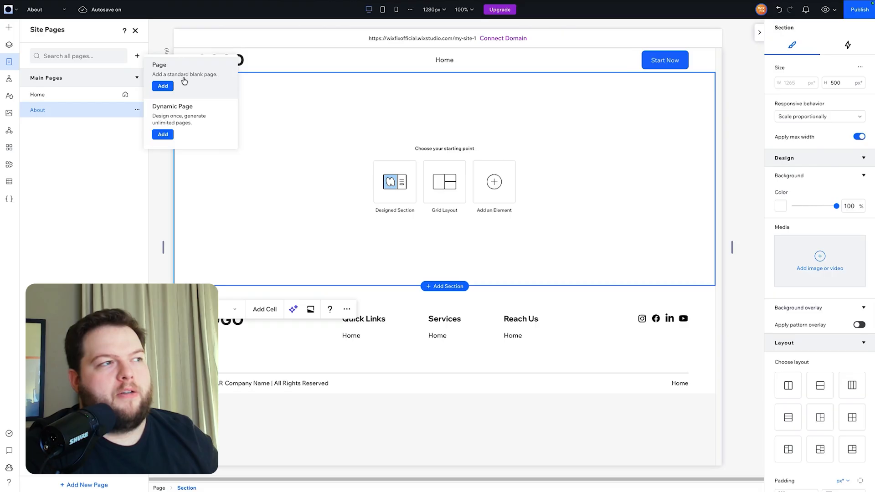
left_click(185, 81)
type("Services")
key("Return")
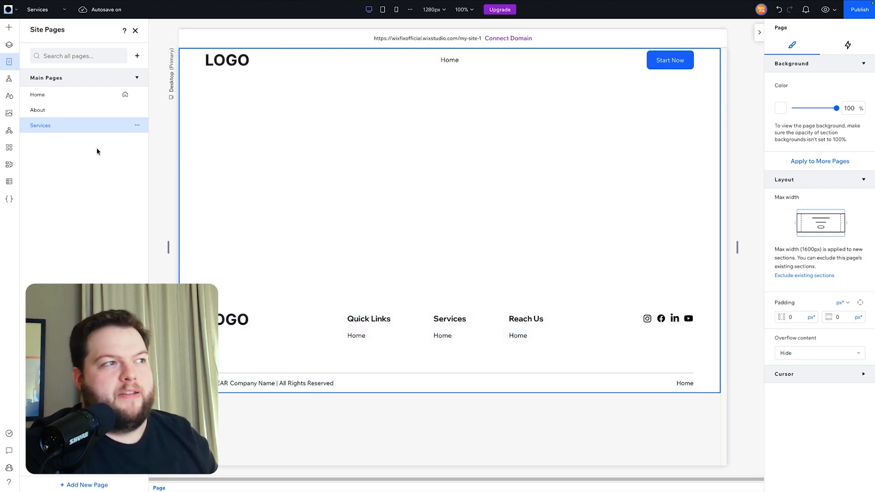
left_click(82, 115)
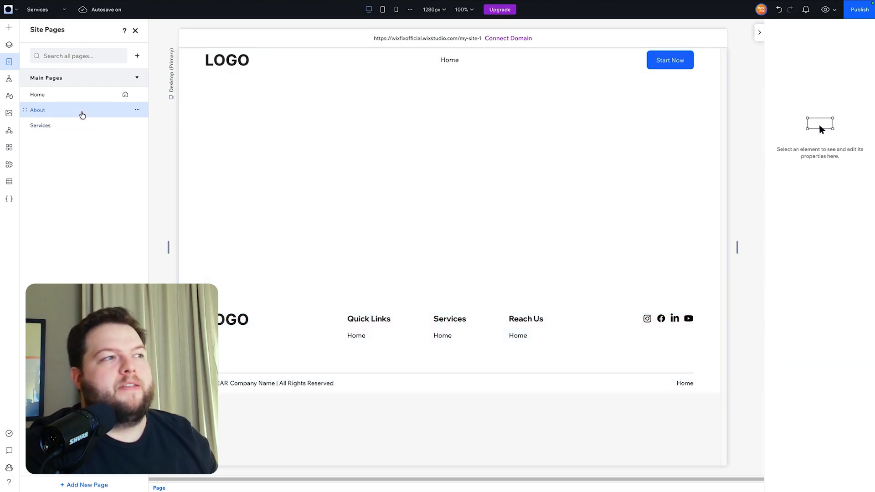